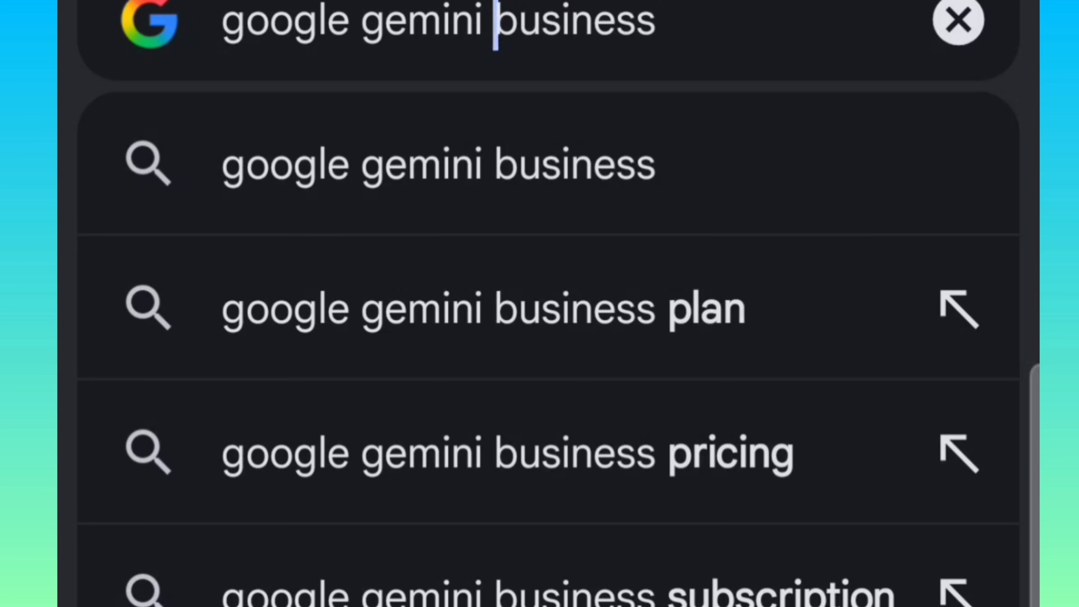
Search Google for 'google gemini business' and highlight the Gemini Business result
key("Return")
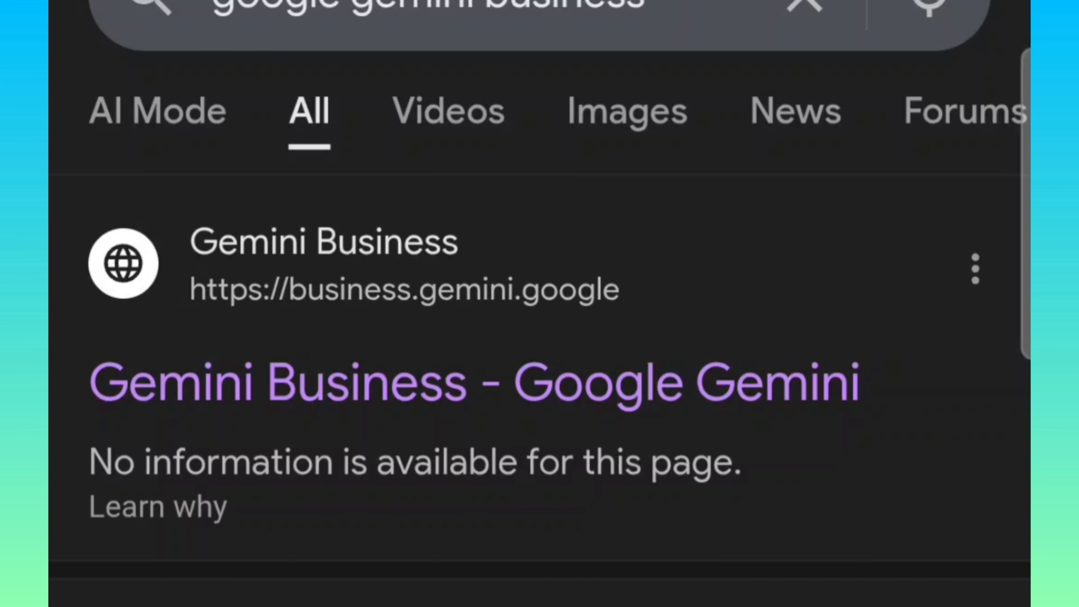
mouse_move(648, 215)
left_mouse_down()
mouse_move(400, 166)
mouse_move(101, 260)
mouse_move(176, 515)
mouse_move(835, 443)
mouse_move(479, 242)
left_mouse_up()
Open the Gemini Business site, choose an account, and begin entering the work email
left_click(366, 306)
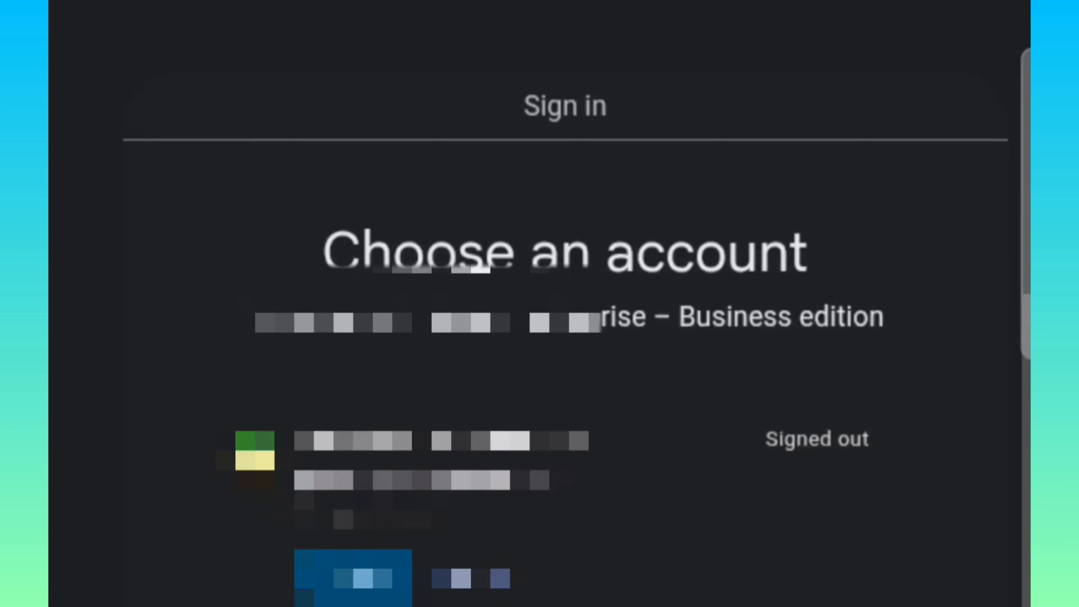
scroll(540, 303, "down", 2)
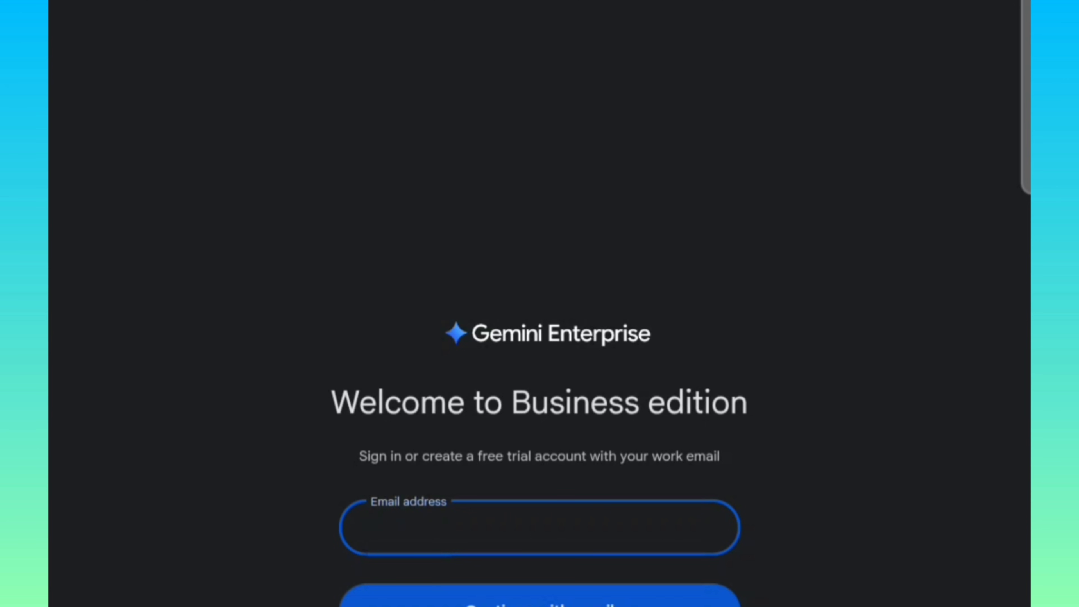
scroll(539, 467, "up", 5)
scroll(539, 468, "down", 1)
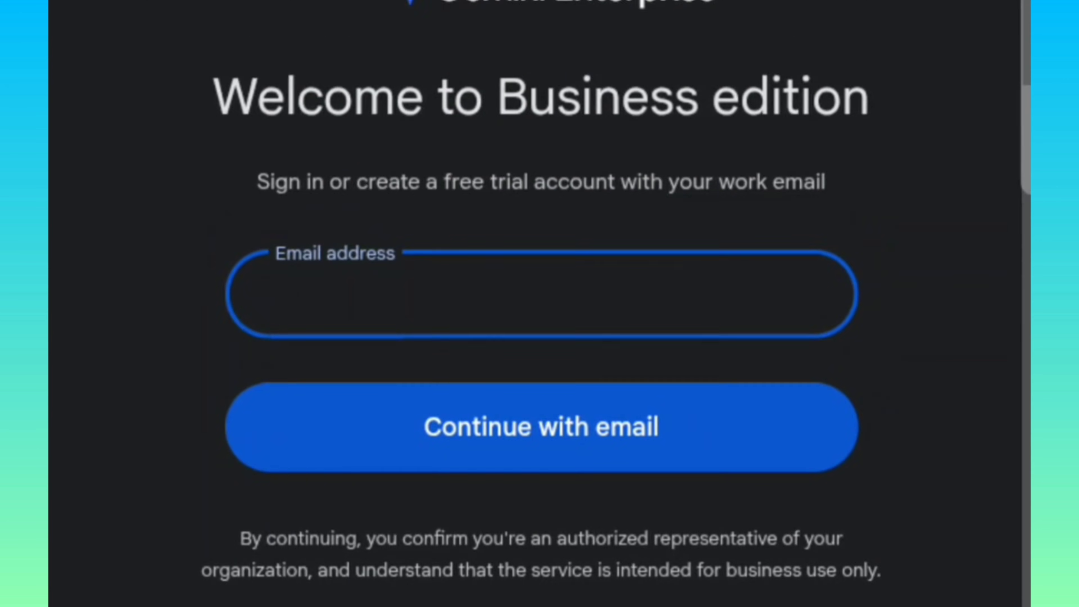
left_click(539, 419)
scroll(705, 362, "up", 1)
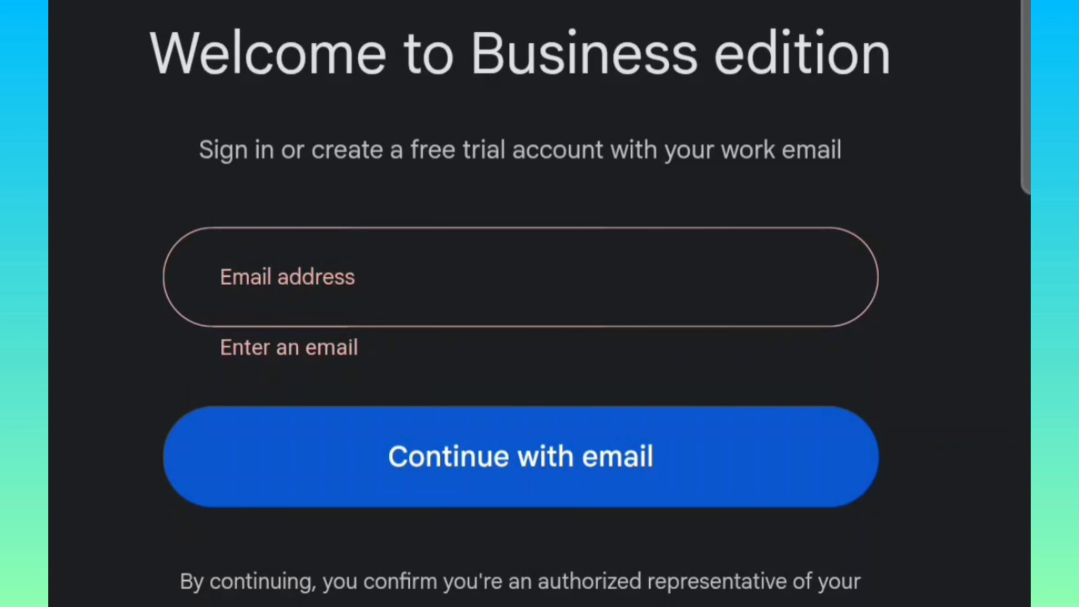
left_click(554, 298)
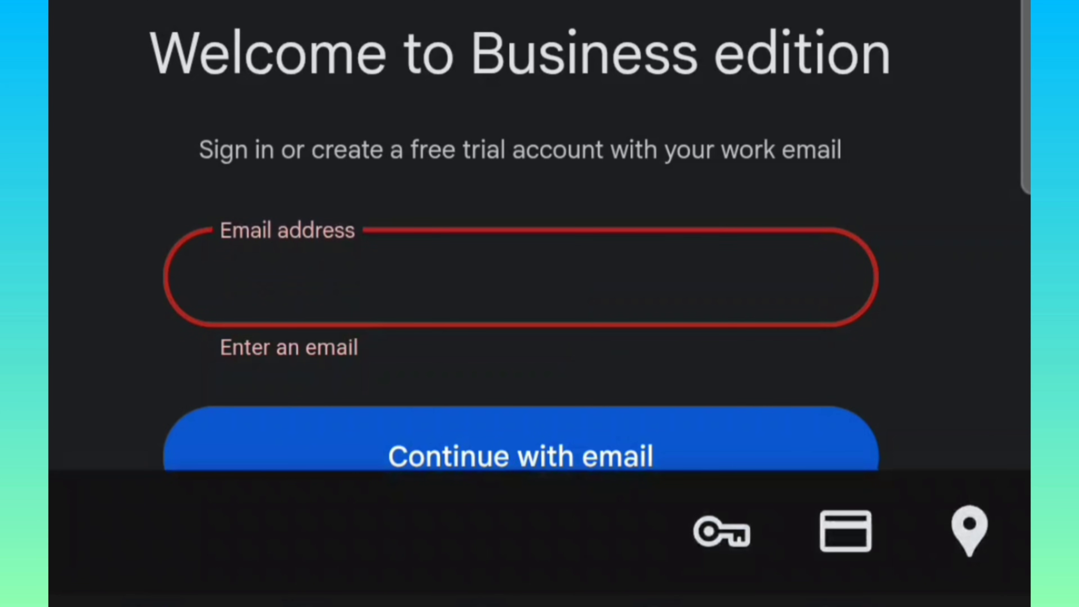
key("Escape")
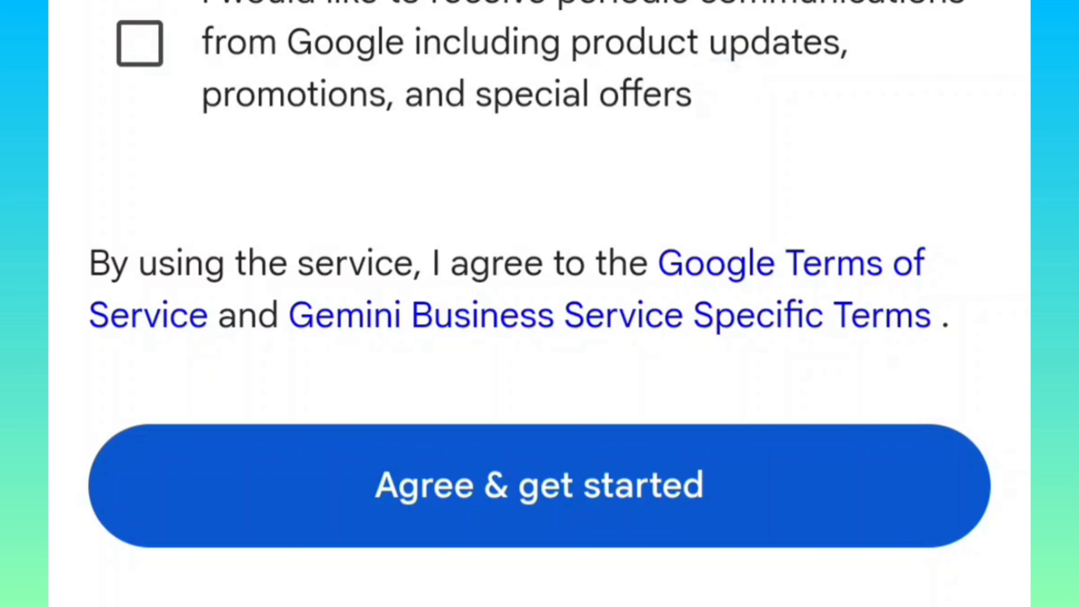
Agree to the trial terms and defer data connection with 'I'll do this later'
left_click(494, 489)
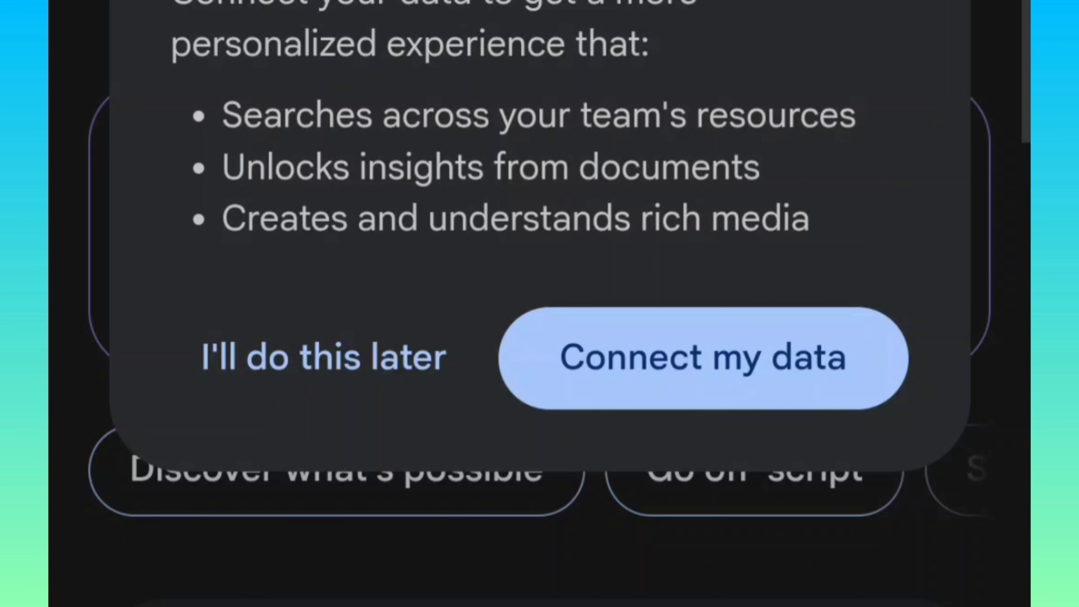
left_click(797, 87)
left_click(374, 376)
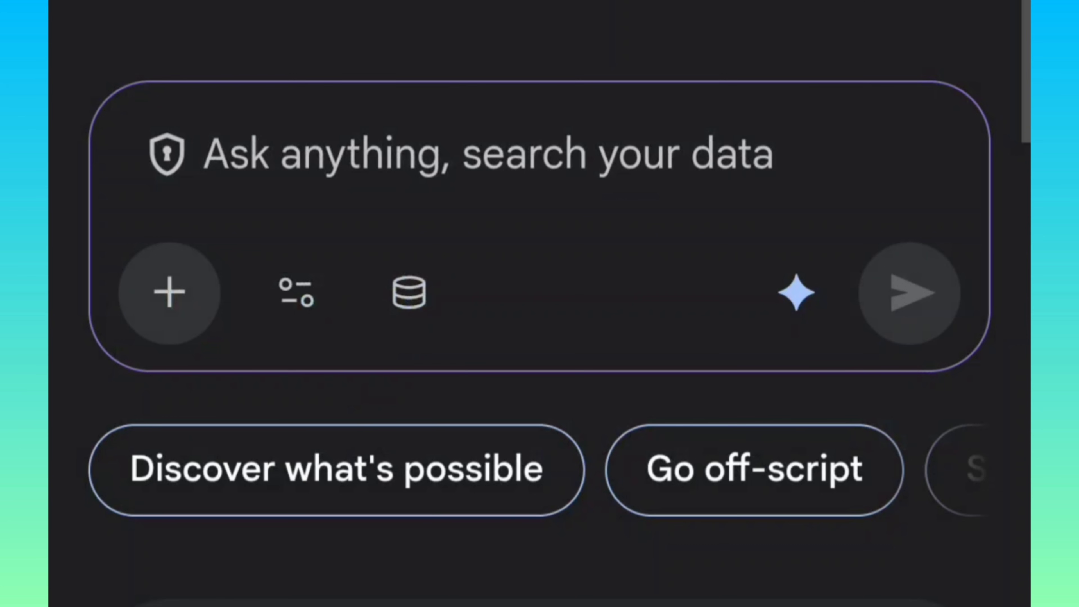
Show the prompt tools: Search Google, Generate a video, Create images (Pro), Run Deep Research
scroll(814, 5, "down", 3)
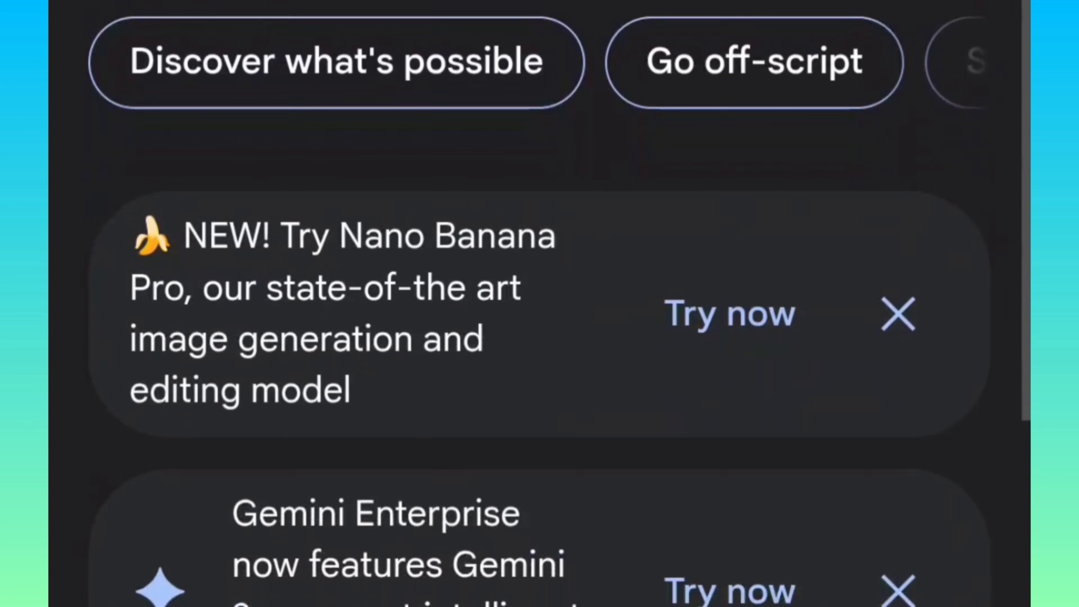
scroll(676, 402, "up", 6)
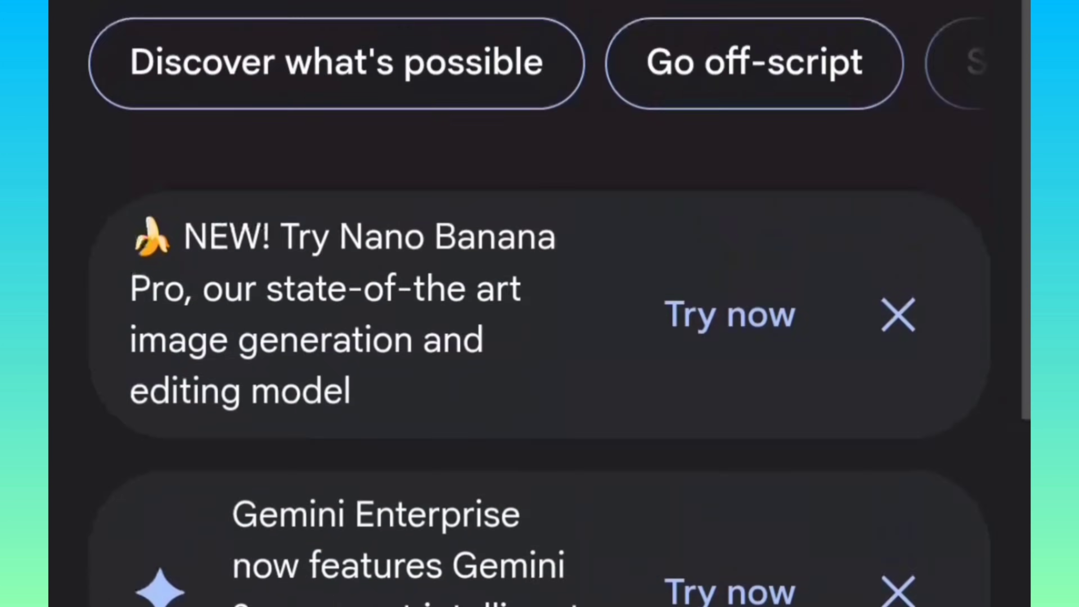
left_click_drag(722, 302, 366, 388)
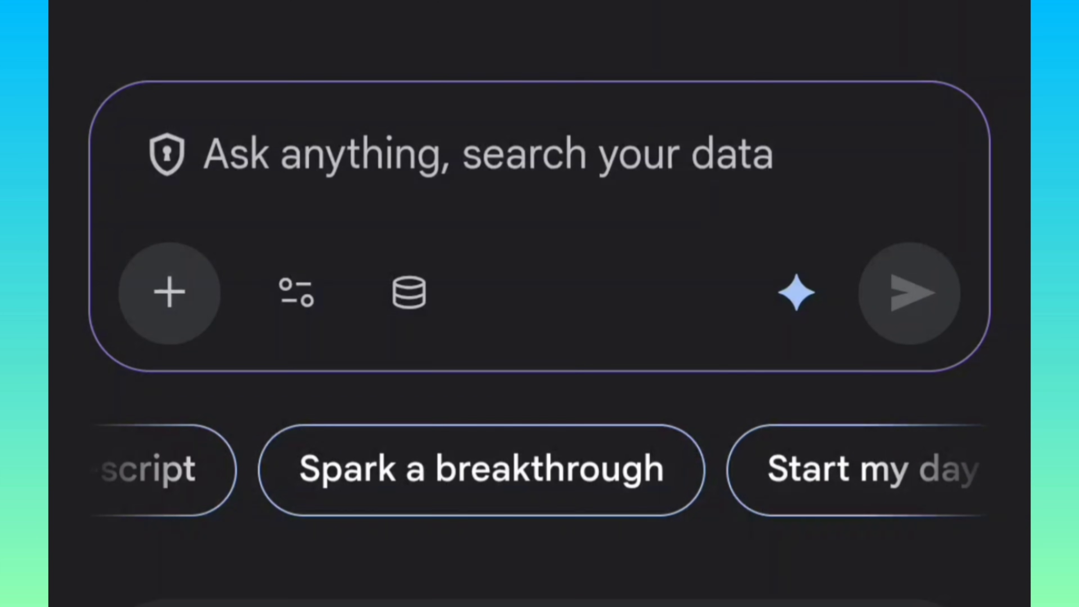
left_click(296, 292)
scroll(843, 297, "down", 3)
scroll(842, 43, "up", 5)
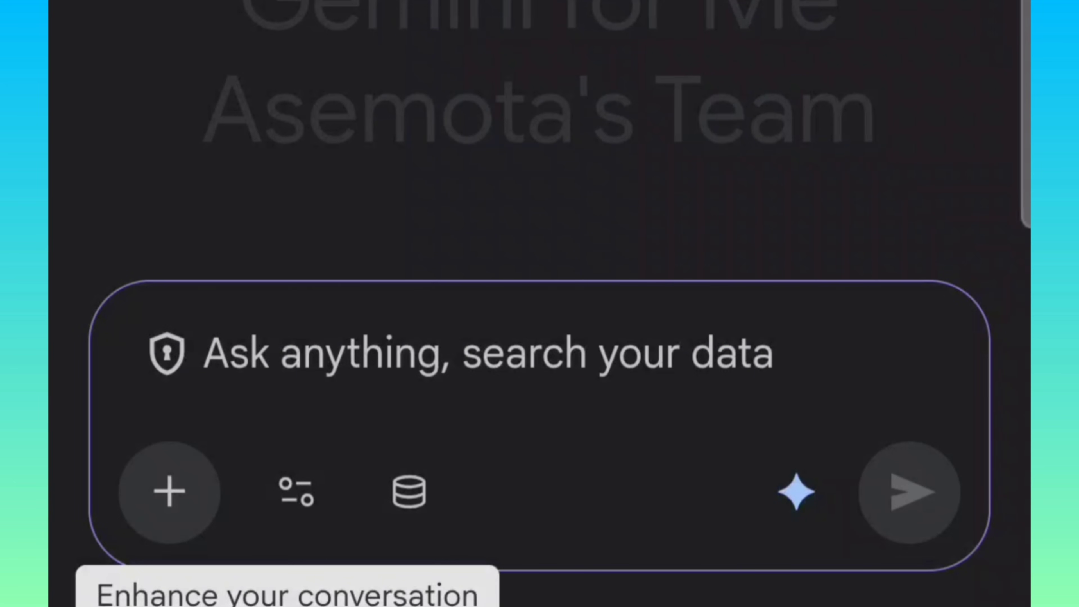
mouse_move(351, 434)
left_mouse_down()
mouse_move(241, 482)
mouse_move(344, 450)
mouse_move(330, 456)
left_mouse_up()
left_click(297, 491)
scroll(539, 425, "down", 1)
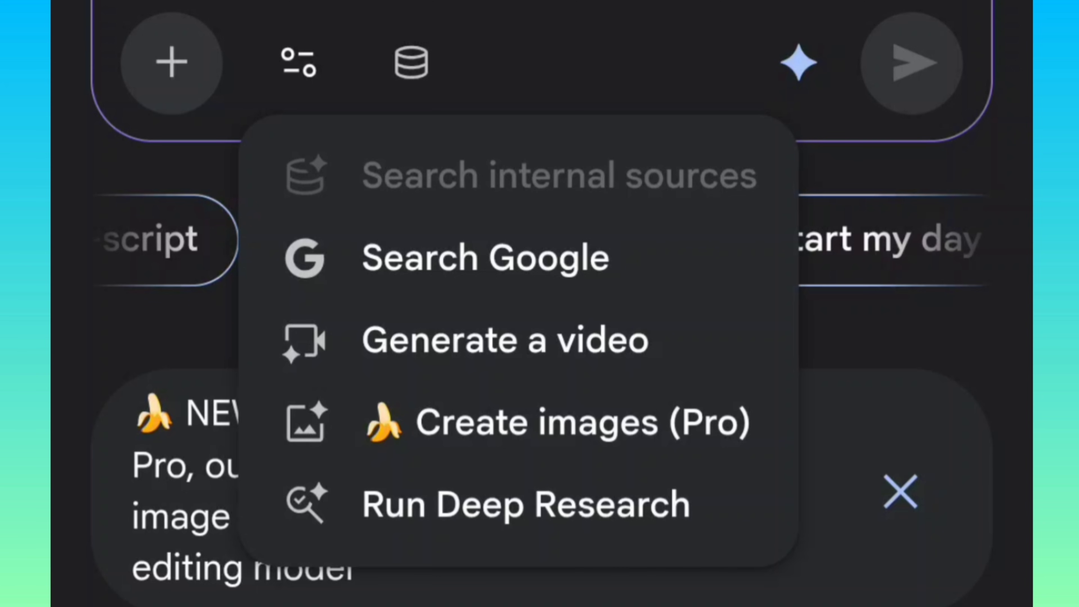
Review the data connectors (Google Search enabled; Box, Drive, Gmail) and close the list
left_click(299, 62)
left_click(411, 62)
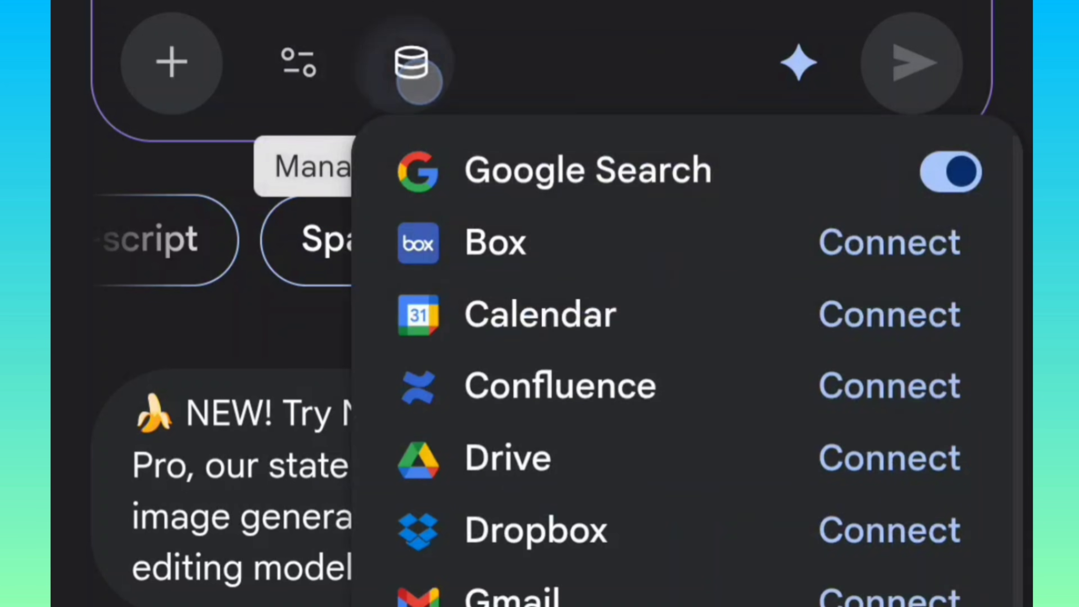
scroll(680, 362, "down", 2)
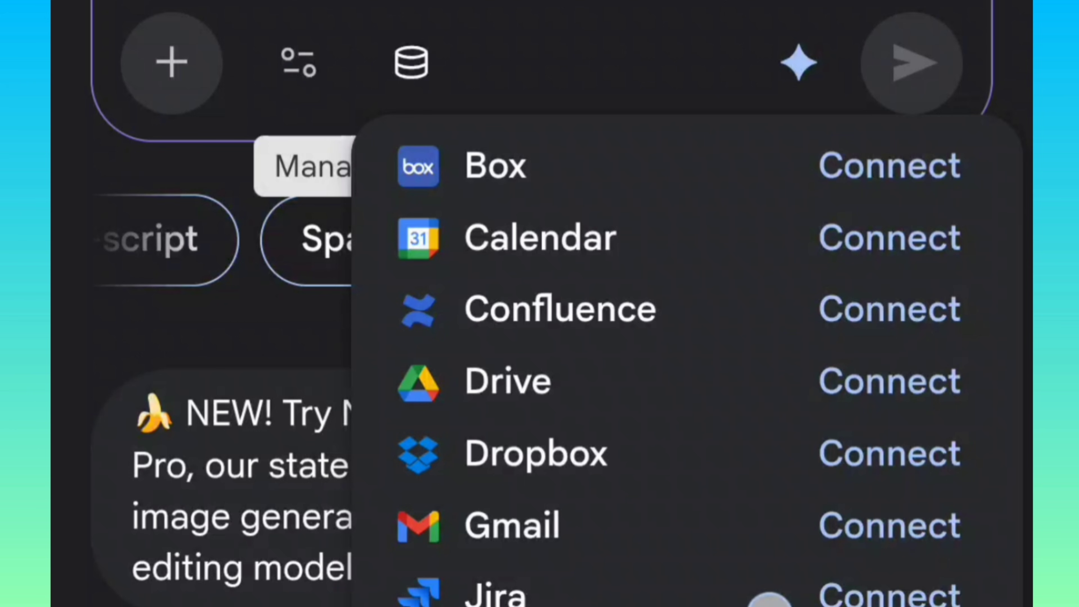
scroll(767, 593, "up", 2)
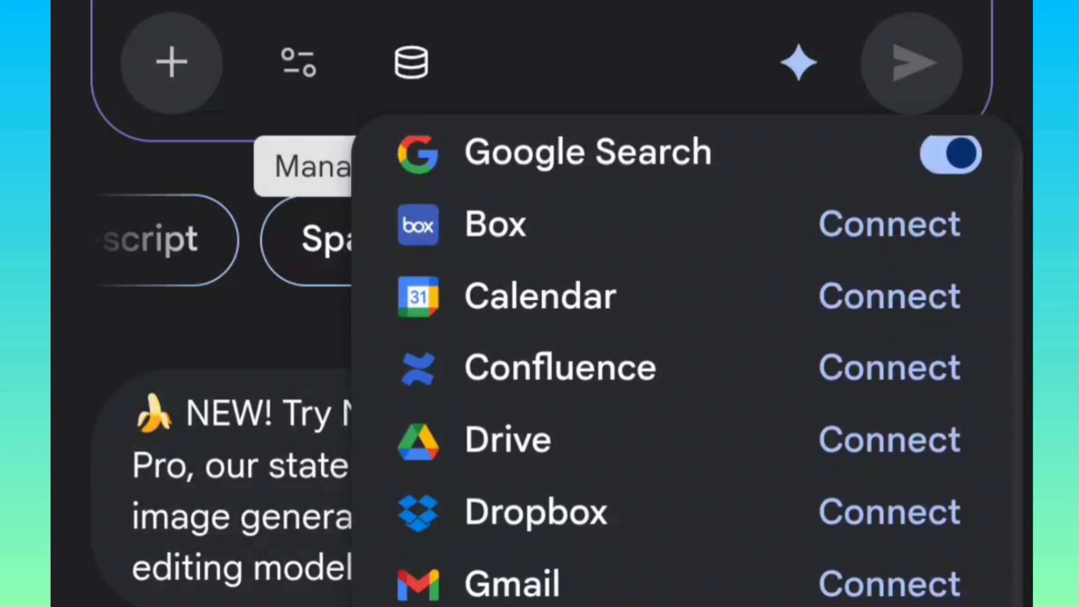
scroll(680, 361, "down", 2)
scroll(756, 567, "up", 1)
scroll(756, 568, "down", 1)
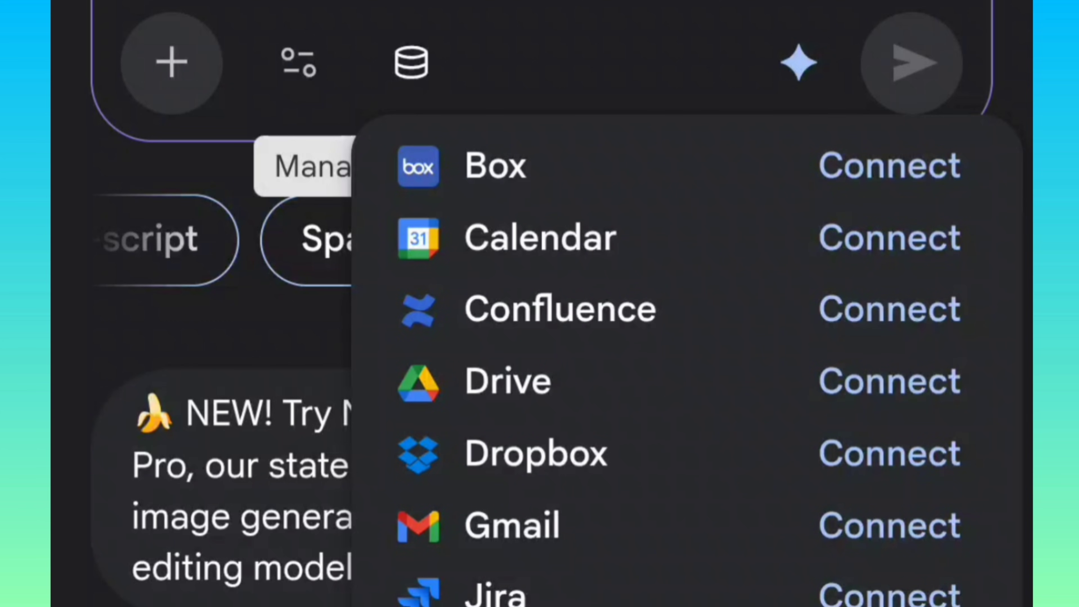
left_click(411, 62)
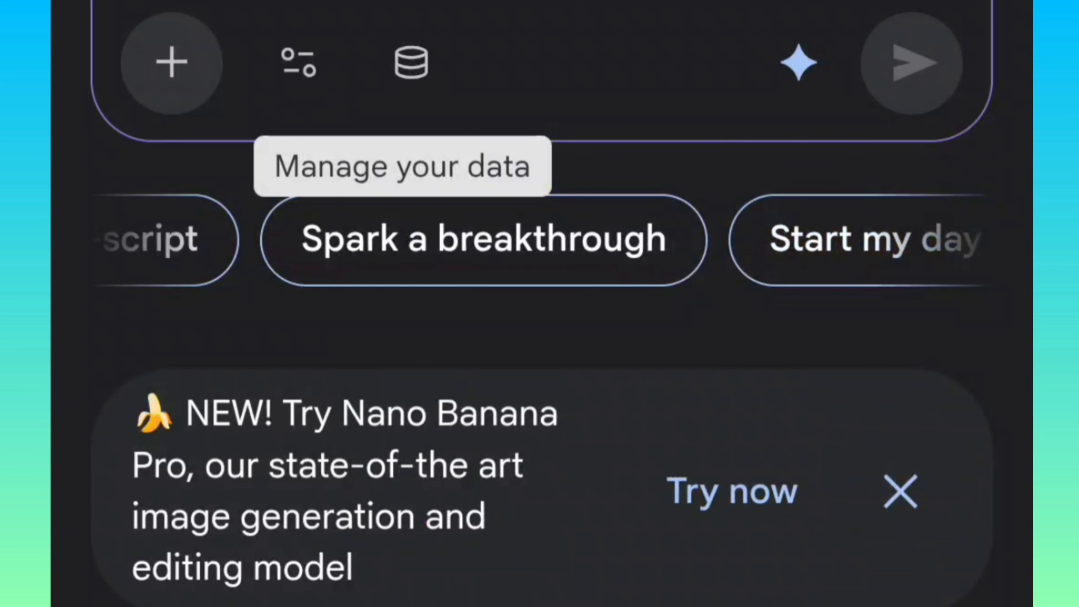
scroll(542, 303, "up", 1)
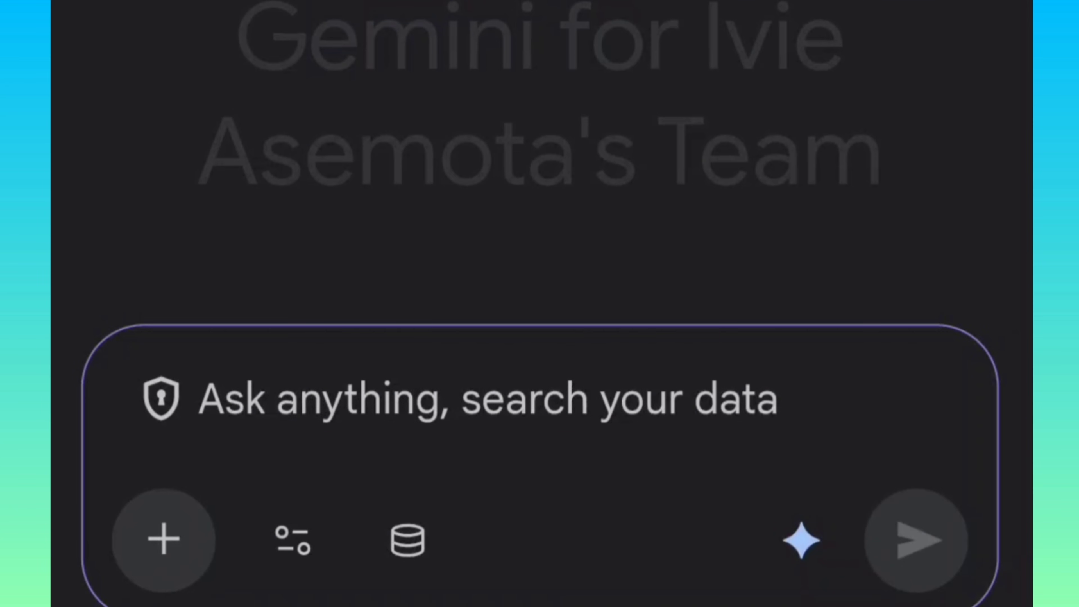
Send the pasted Christmas village cottage prompt in Create images (Pro) mode
key("ctrl+v")
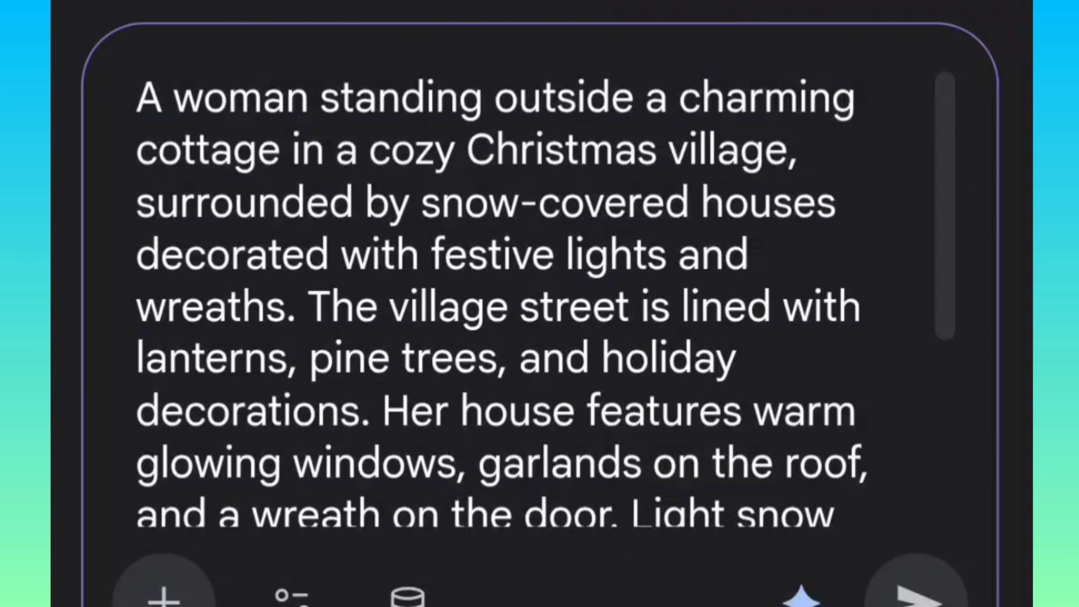
left_click(293, 603)
scroll(719, 273, "down", 5)
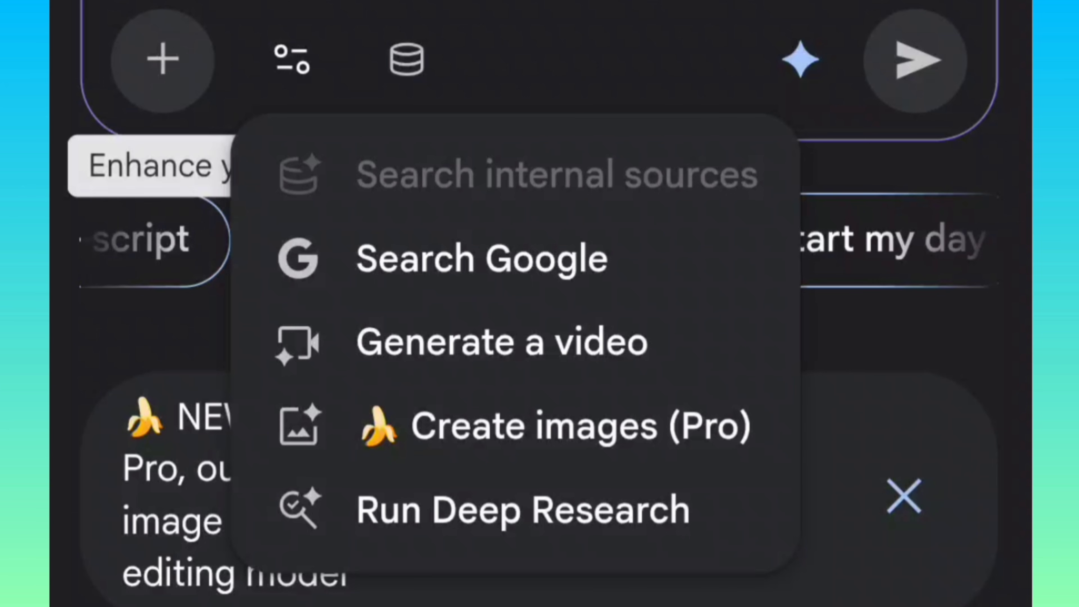
left_click(591, 433)
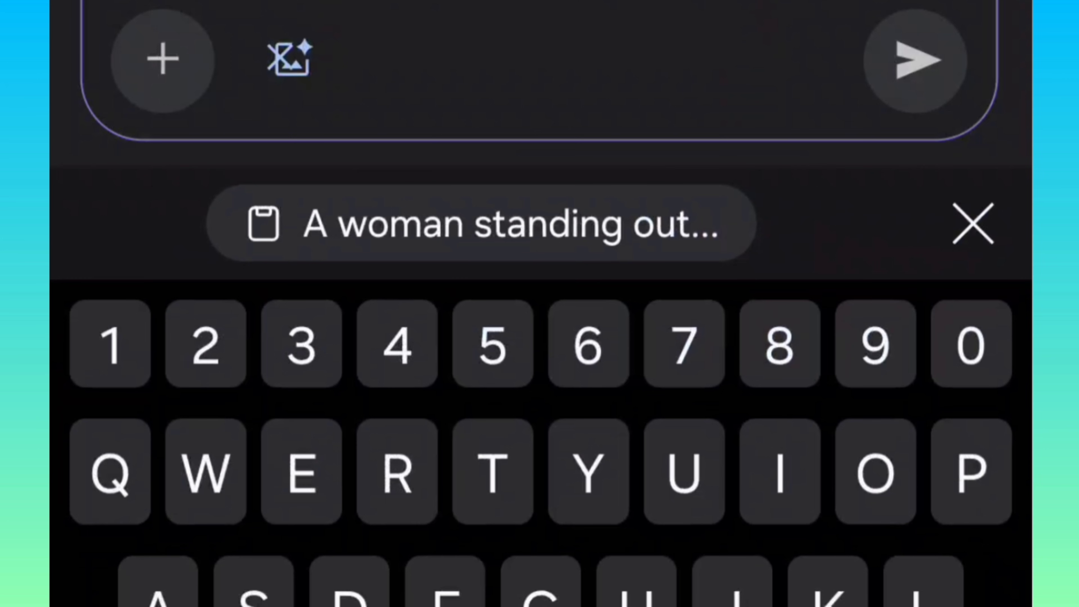
key("Escape")
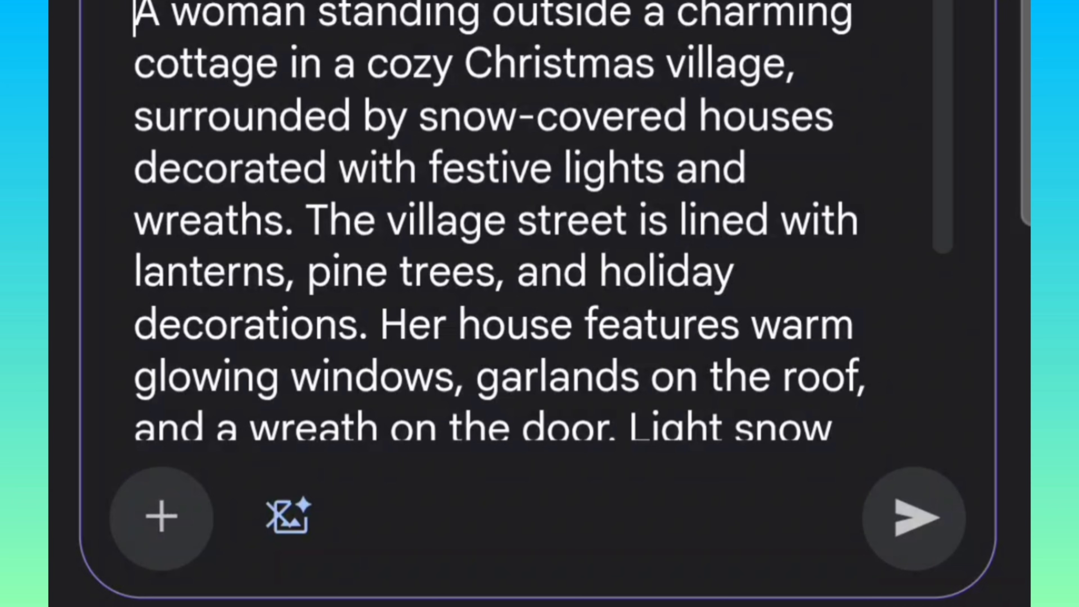
left_click(914, 518)
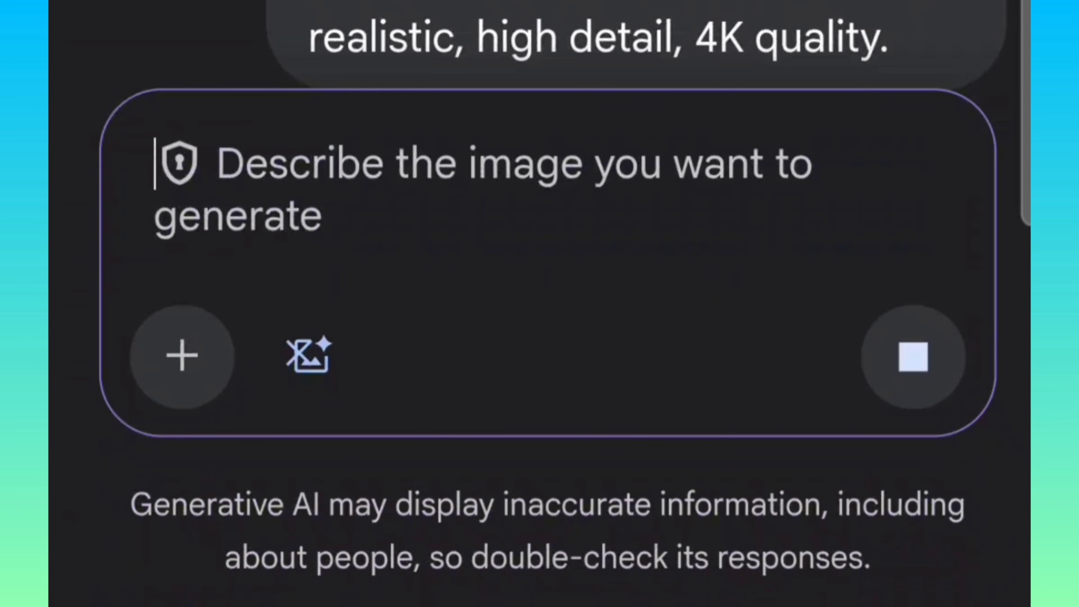
View the generated snowy village image, then paste the bathroom scene prompt
scroll(836, 298, "down", 5)
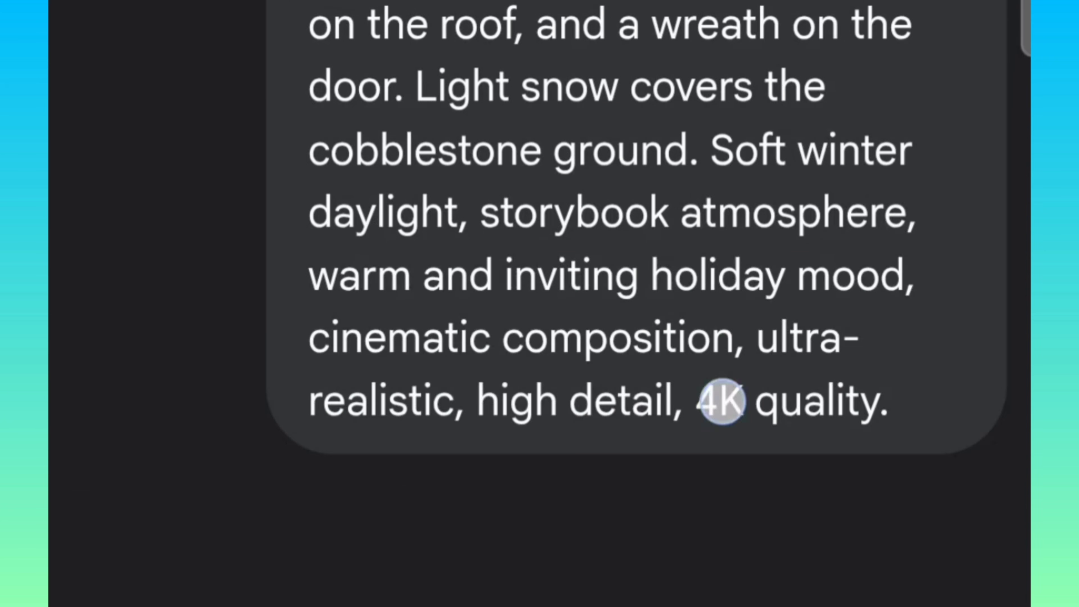
scroll(740, 155, "down", 6)
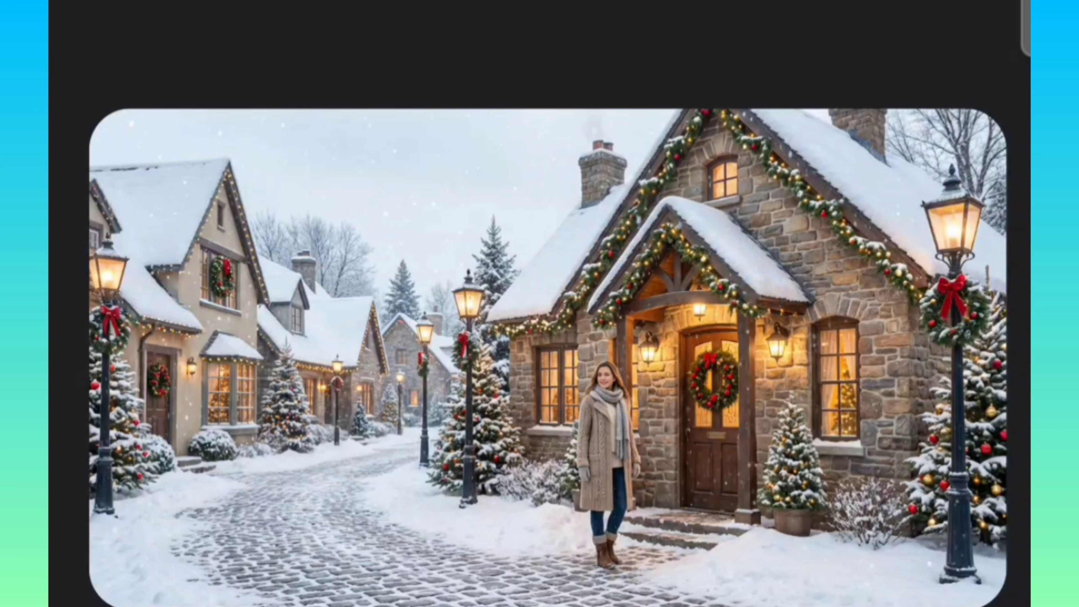
key("ctrl+v")
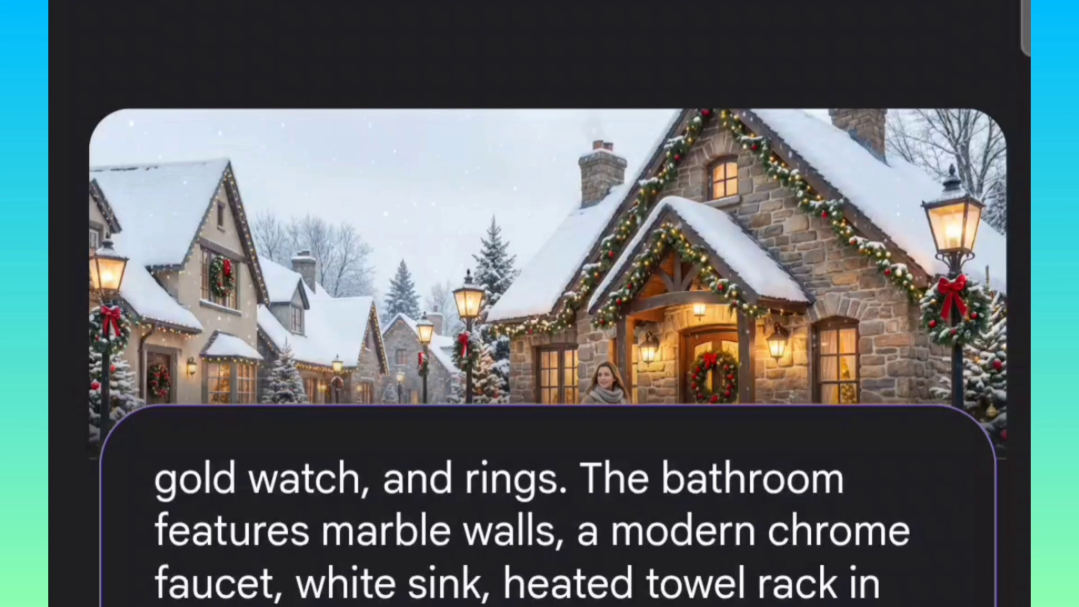
Generate the bathroom image and add the woman putting down cosmetics and sipping champagne
scroll(765, 523, "down", 5)
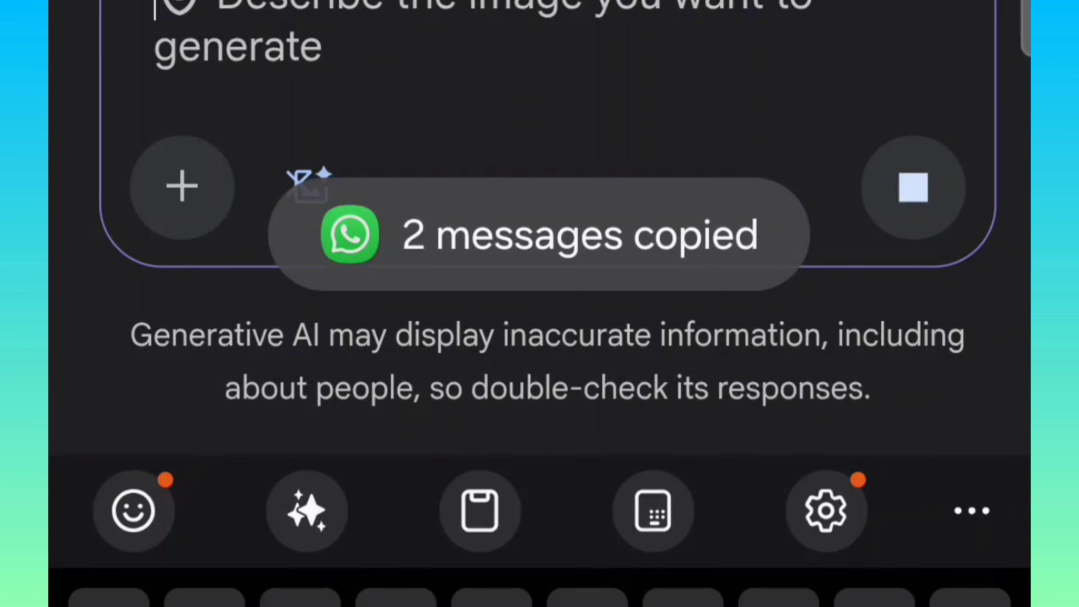
scroll(783, 502, "down", 7)
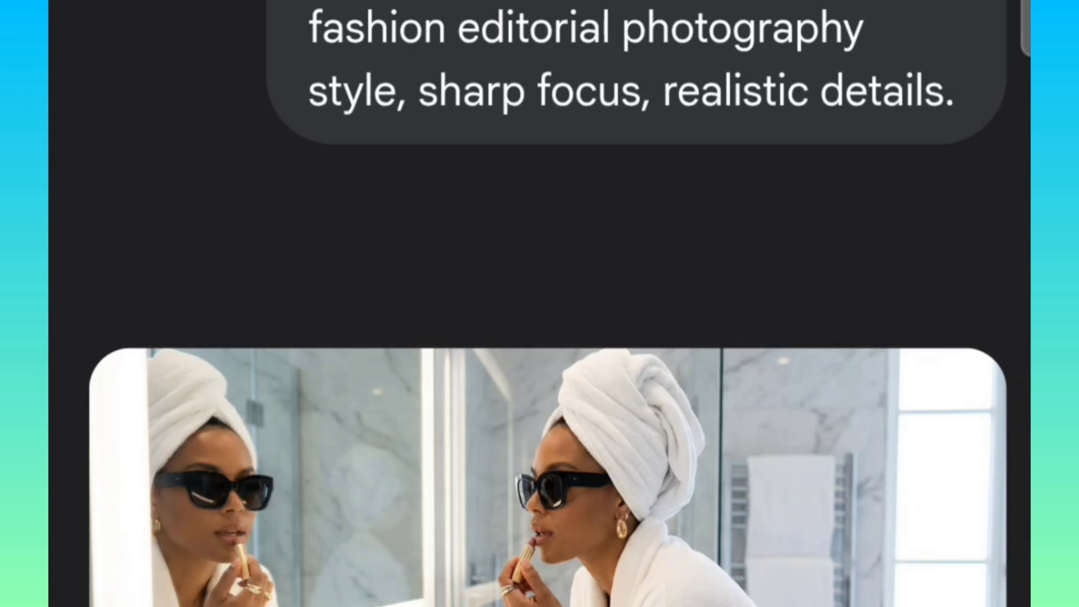
left_click_drag(804, 594, 867, 318)
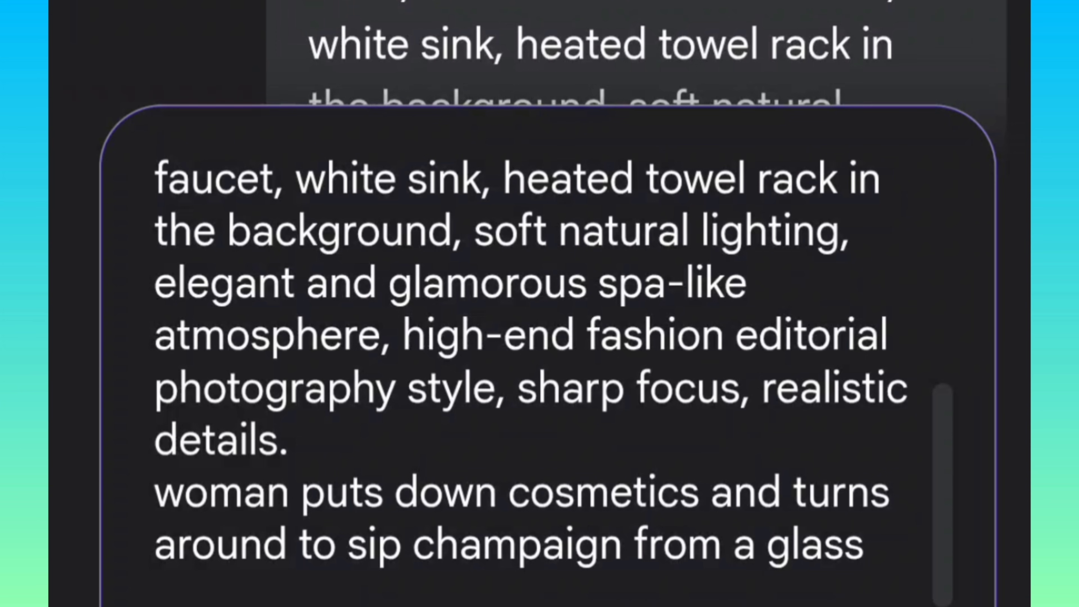
scroll(547, 53, "down", 5)
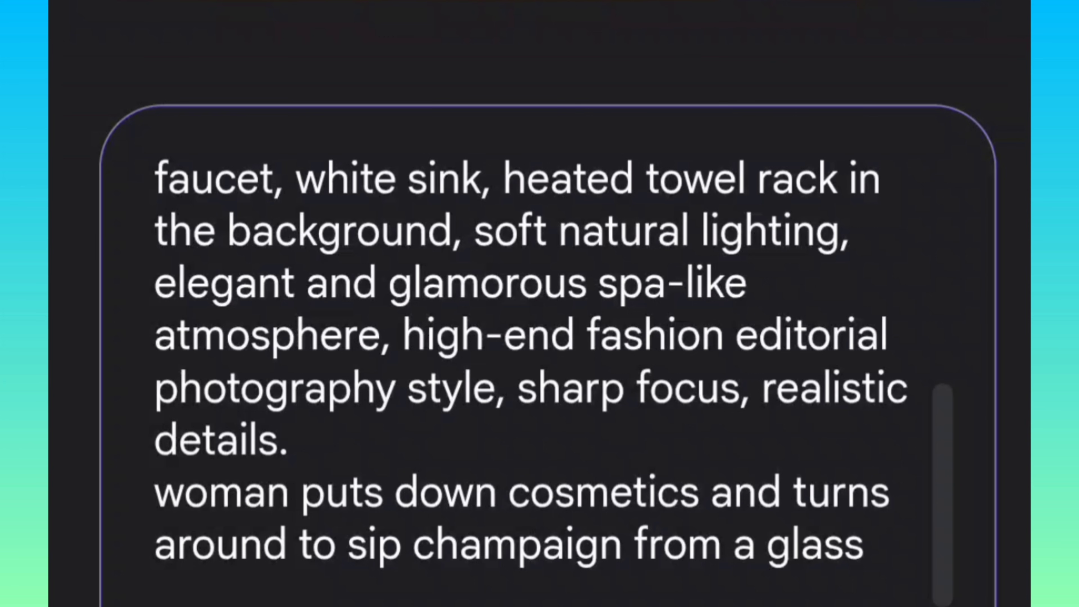
mouse_move(159, 472)
left_mouse_down()
mouse_move(112, 482)
mouse_move(121, 580)
mouse_move(197, 588)
mouse_move(200, 597)
left_mouse_up()
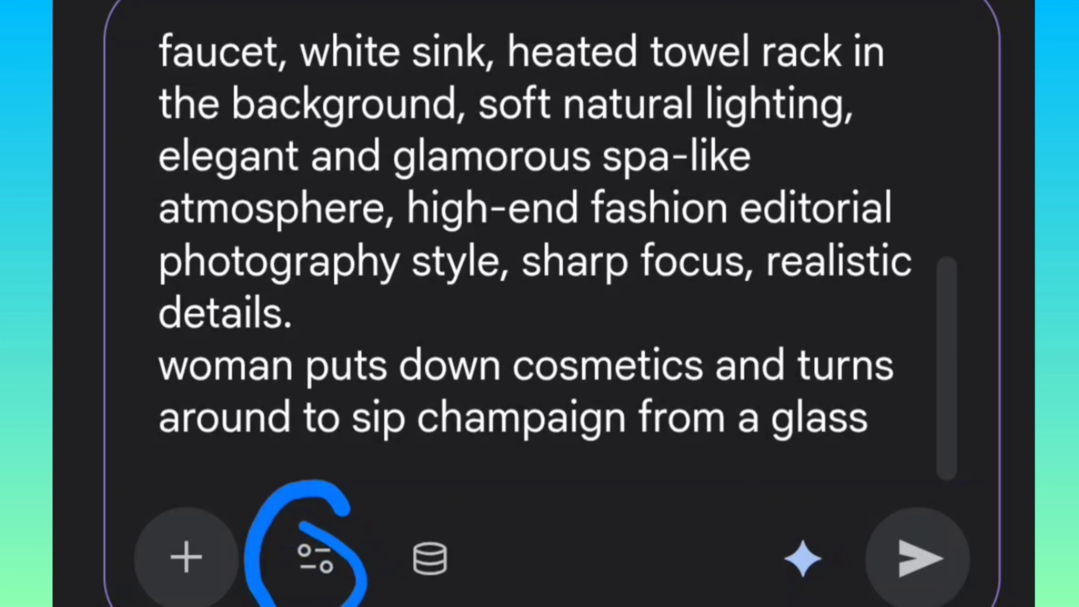
Submit the bathroom action prompt in Generate a video mode
left_click(314, 558)
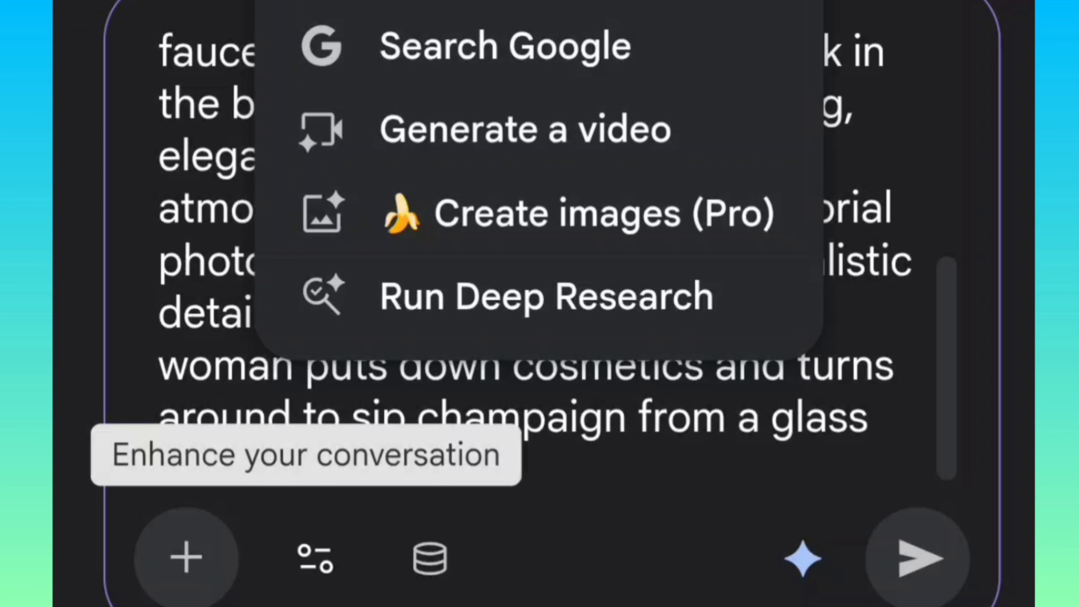
left_click(556, 122)
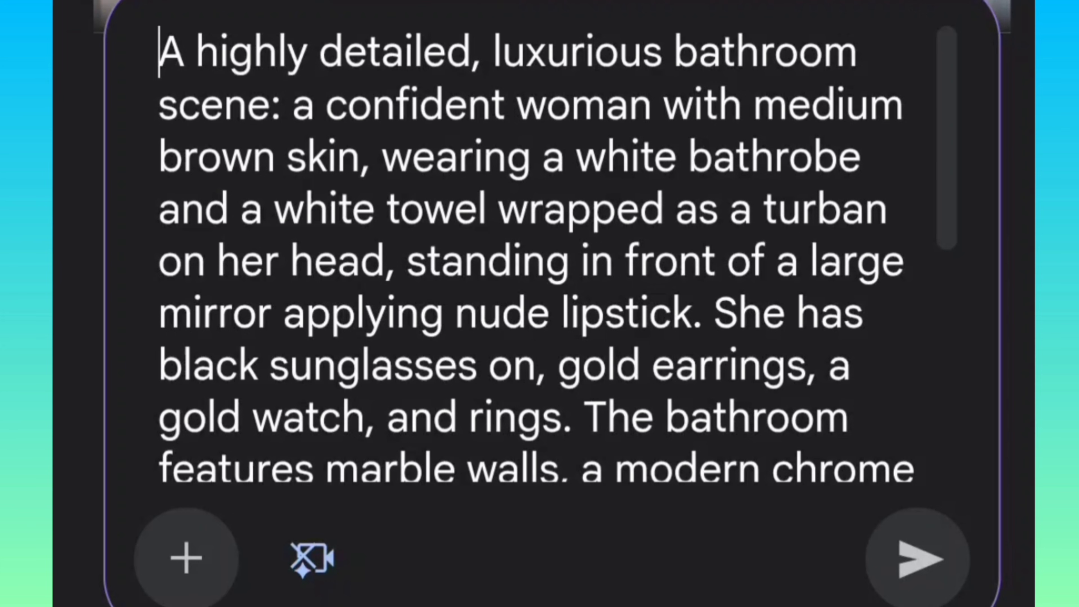
left_click(932, 585)
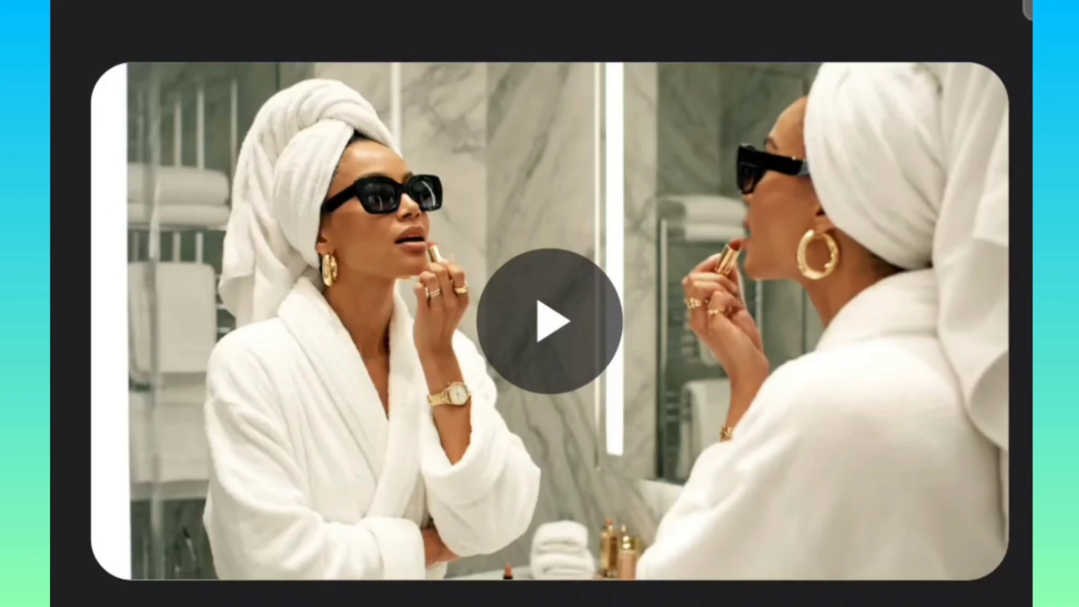
Play the generated bathroom video through to 00:08
left_click(552, 323)
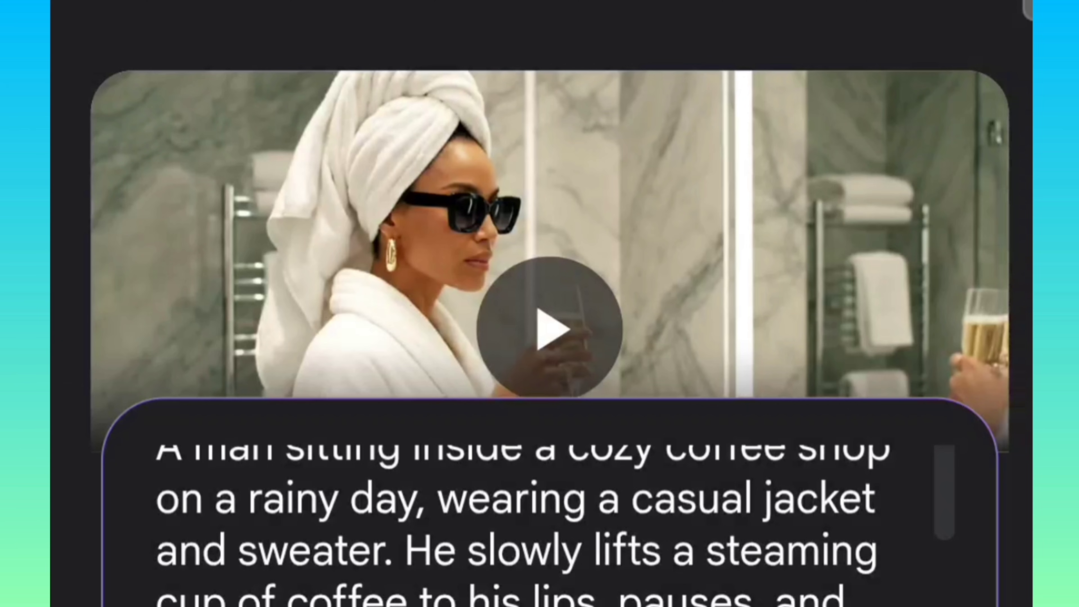
Scroll past the 4K rainy coffee-shop prompt to the café video beneath it and watch it play
scroll(552, 527, "down", 2)
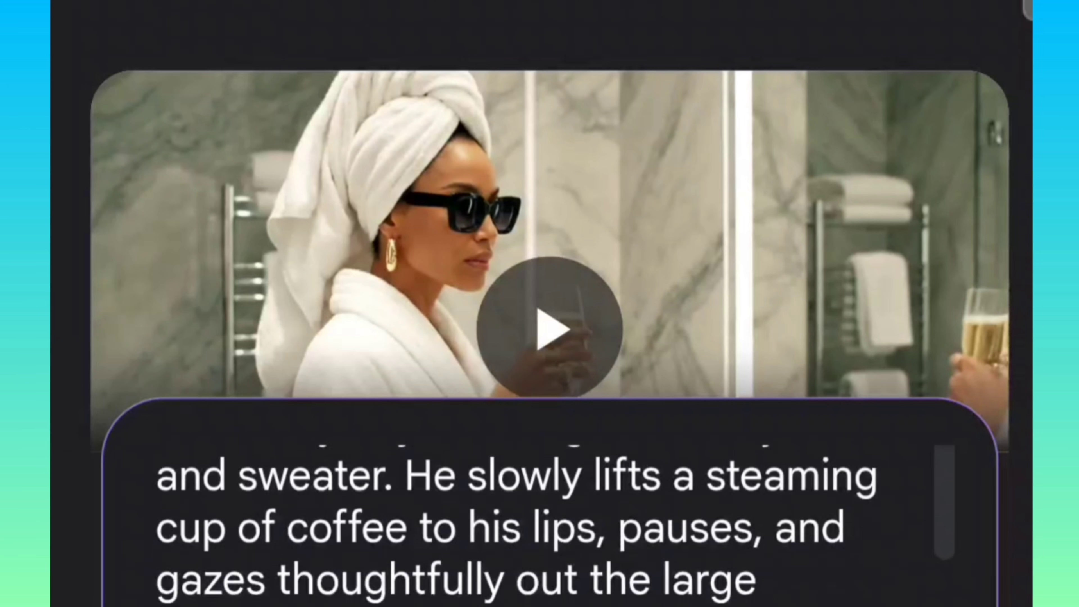
scroll(549, 238, "down", 3)
scroll(699, 578, "down", 3)
scroll(699, 577, "down", 4)
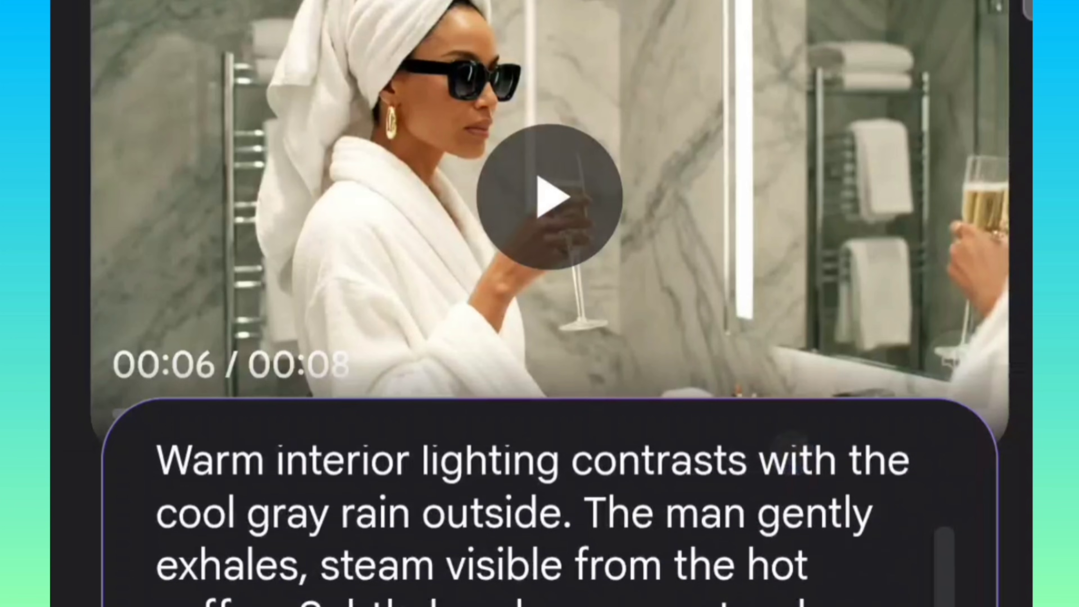
scroll(693, 569, "up", 4)
scroll(686, 603, "up", 3)
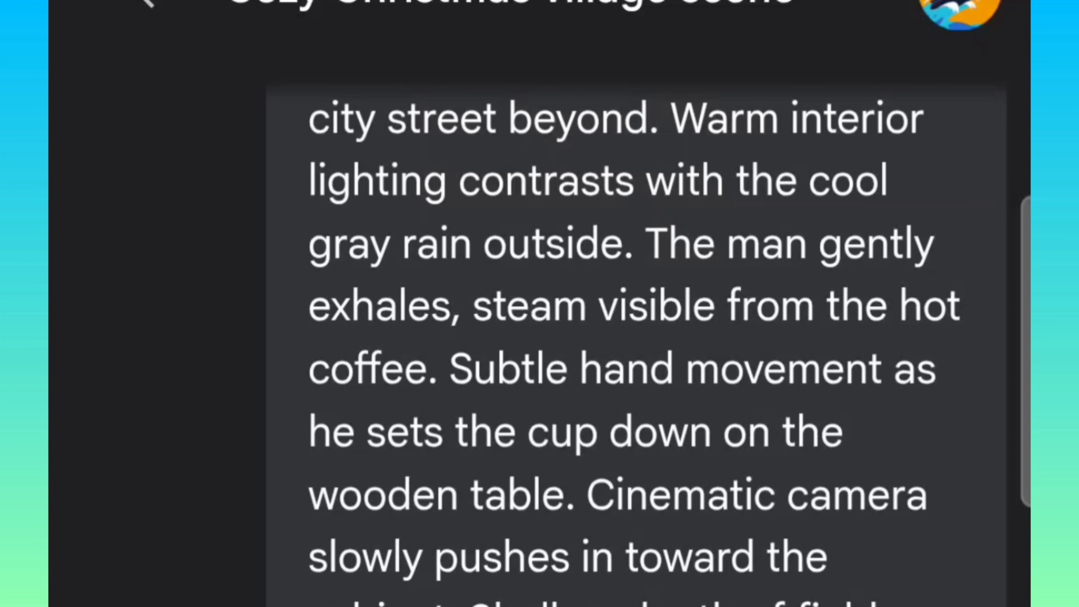
scroll(635, 347, "up", 1)
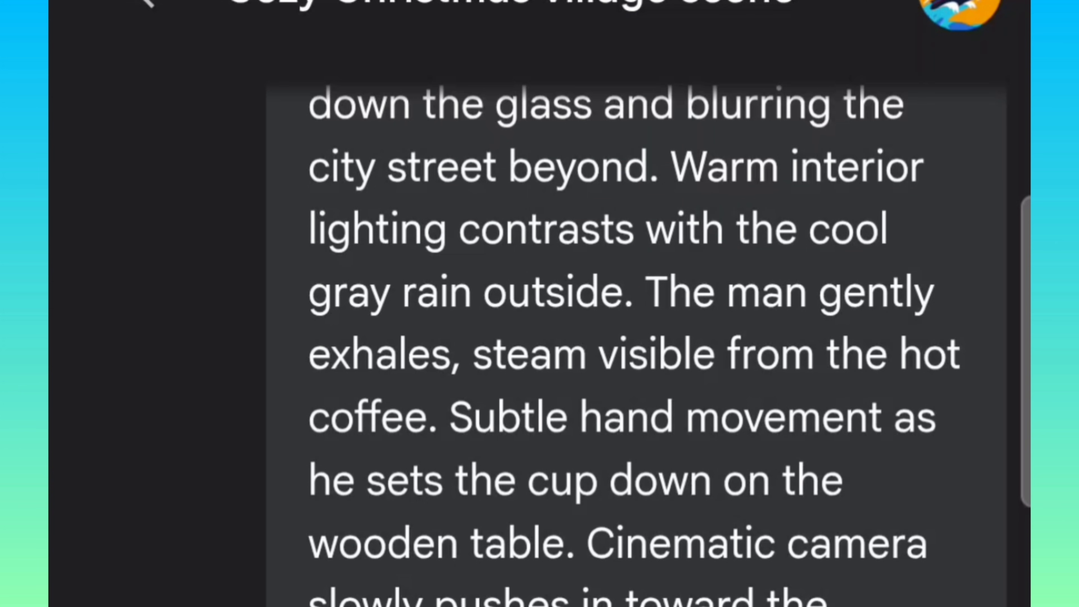
scroll(633, 344, "down", 9)
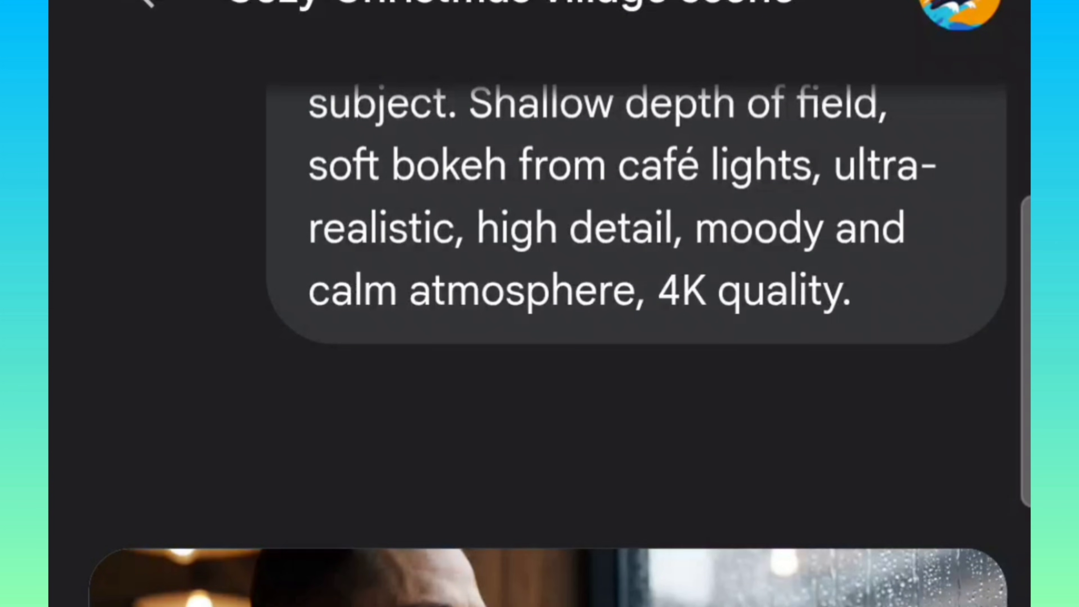
scroll(539, 303, "down", 10)
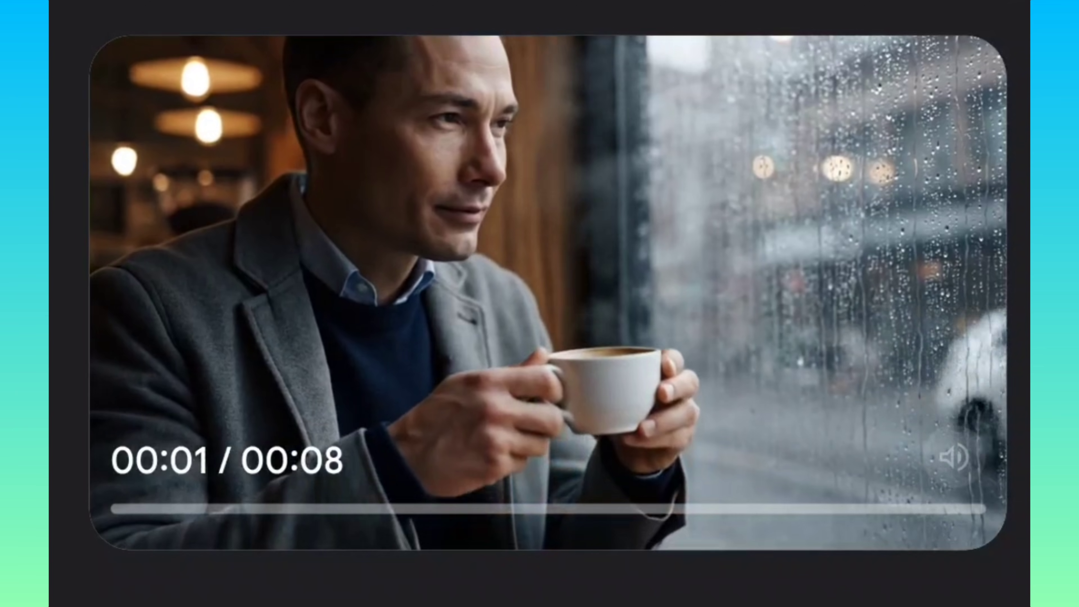